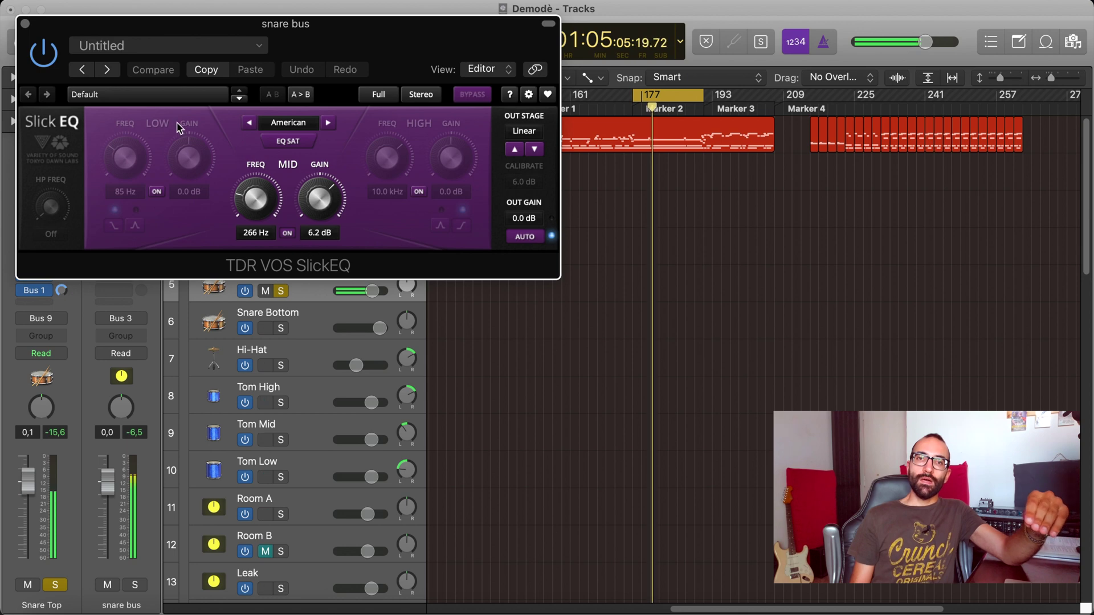
# Review the Compressor settings on the snare bus, including ratio and make-up gain, and close the open plug-in windows.
pyautogui.click(26, 25)
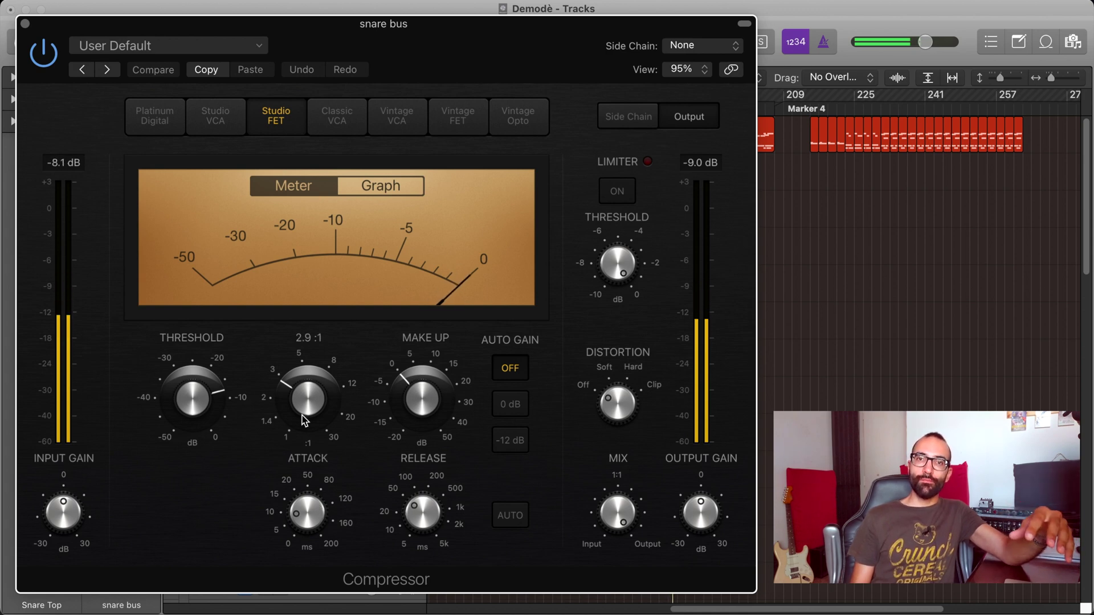
pyautogui.moveTo(447, 403)
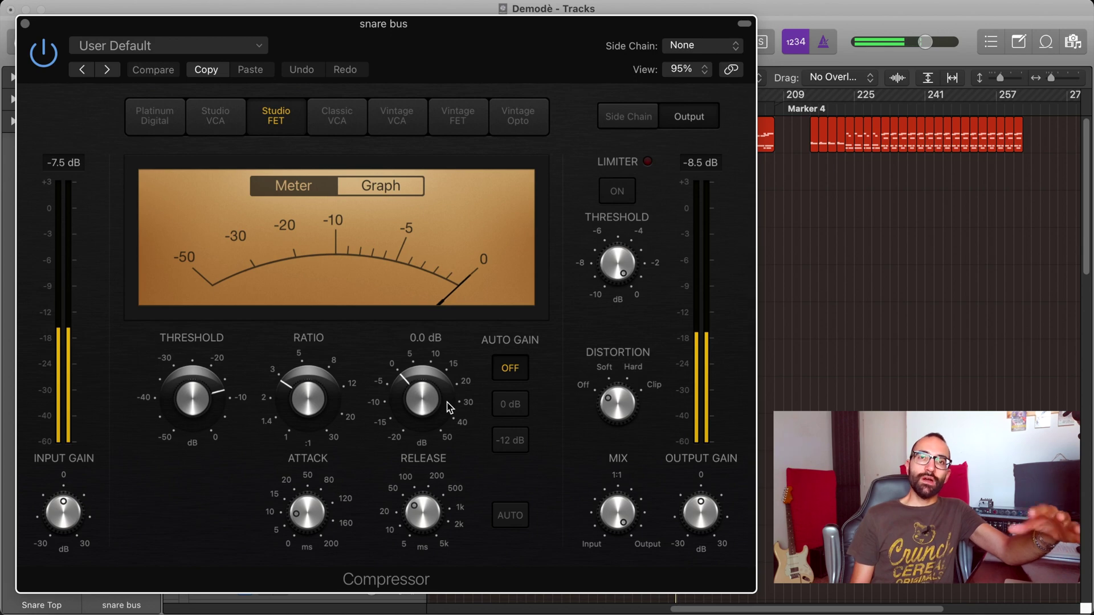
pyautogui.click(25, 24)
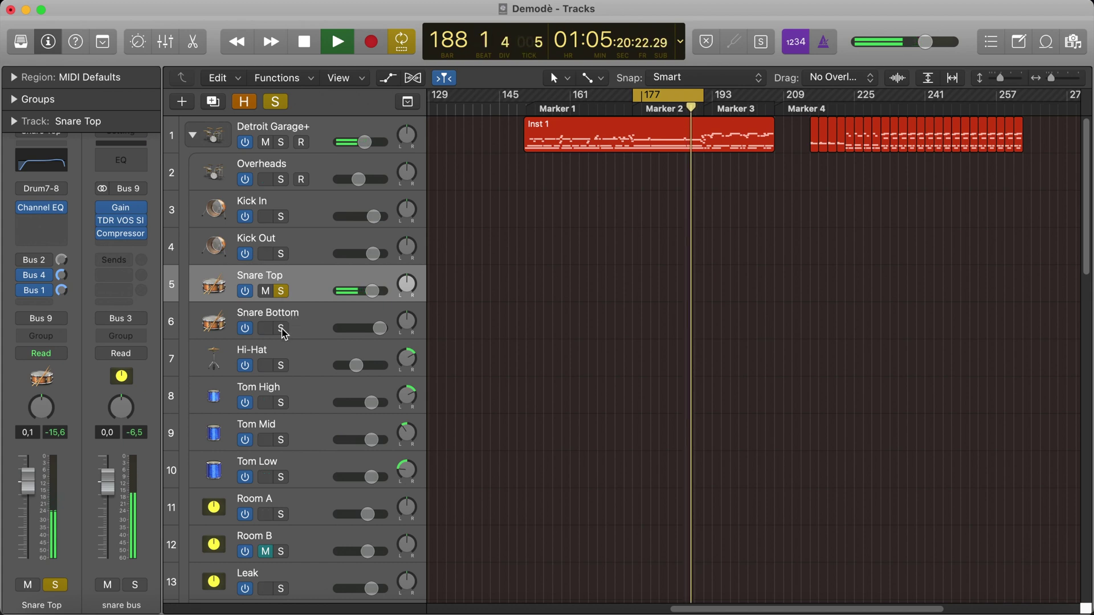
# Solo the Snare Bottom track and bypass all of its insert plug-ins.
pyautogui.click(281, 328)
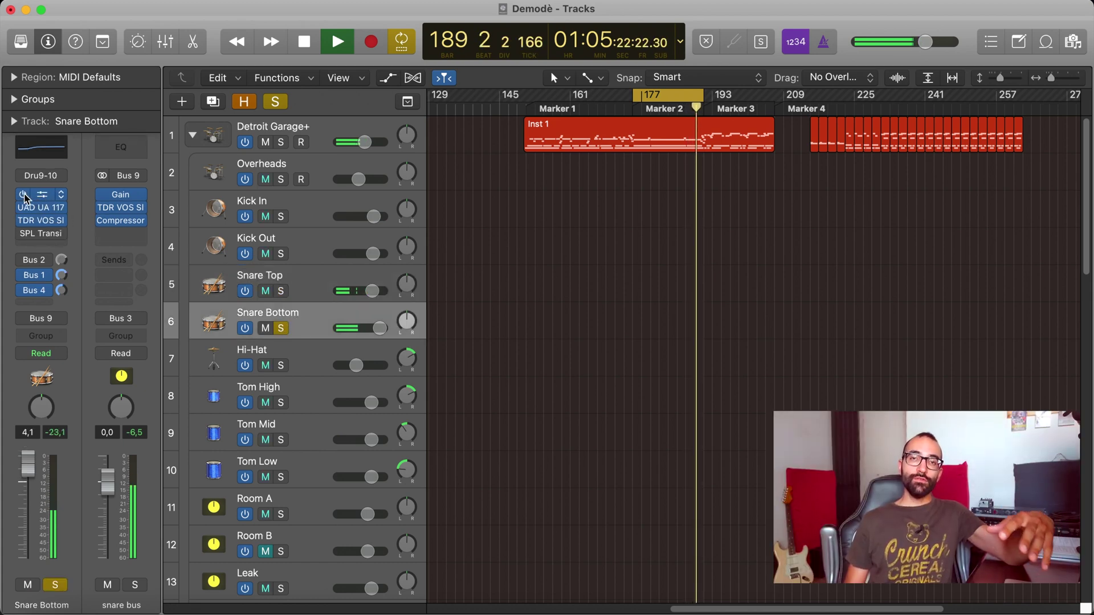
pyautogui.click(25, 215)
pyautogui.click(25, 214)
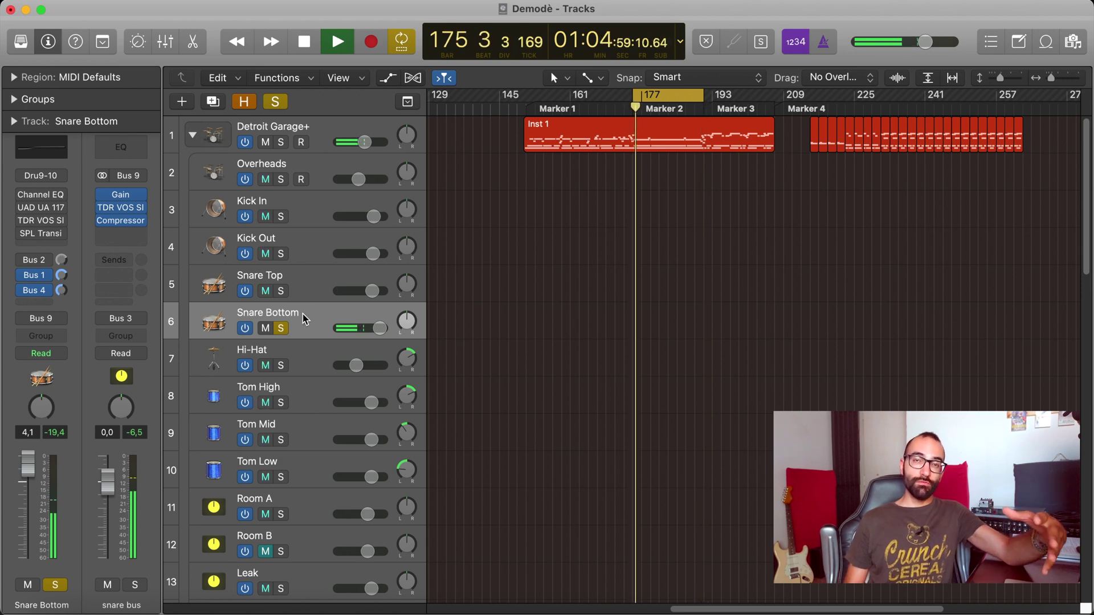
# Open the Channel EQ on Snare Bottom and switch it on.
pyautogui.click(28, 197)
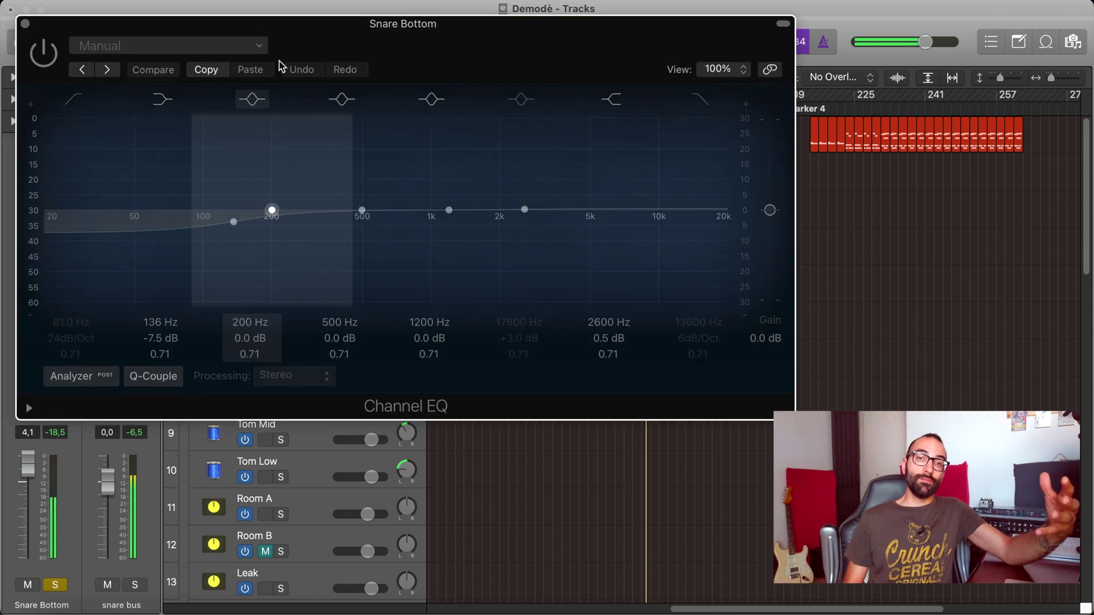
pyautogui.click(43, 51)
pyautogui.moveTo(368, 51); pyautogui.dragTo(478, 108)
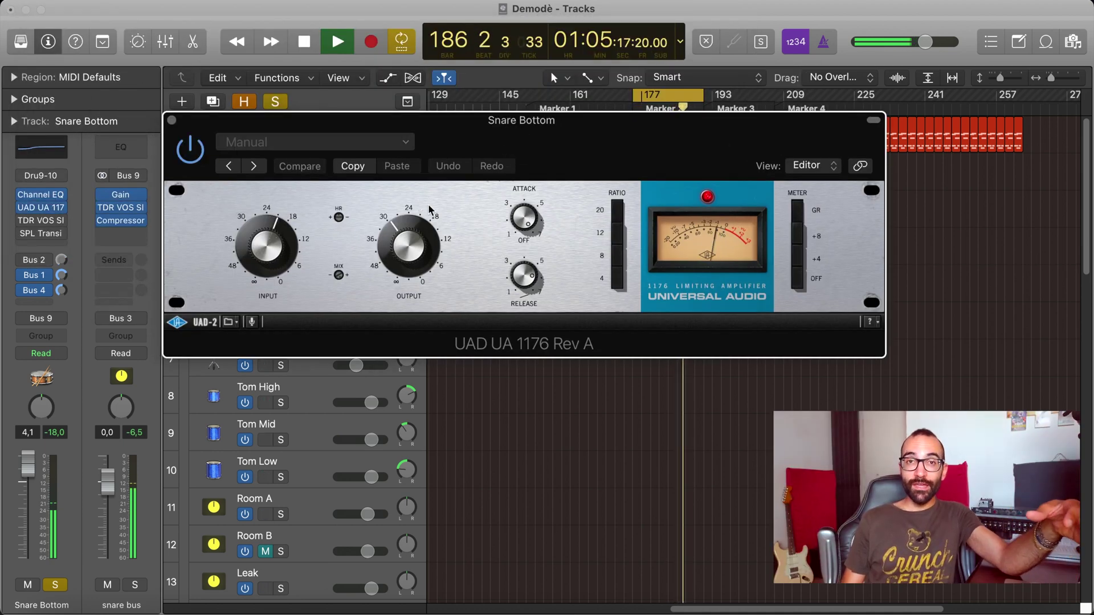
# Check the UAD UA 1176 attack knob on Snare Bottom and compare the sound with the compressor bypassed and active.
pyautogui.moveTo(534, 221); pyautogui.dragTo(535, 219)
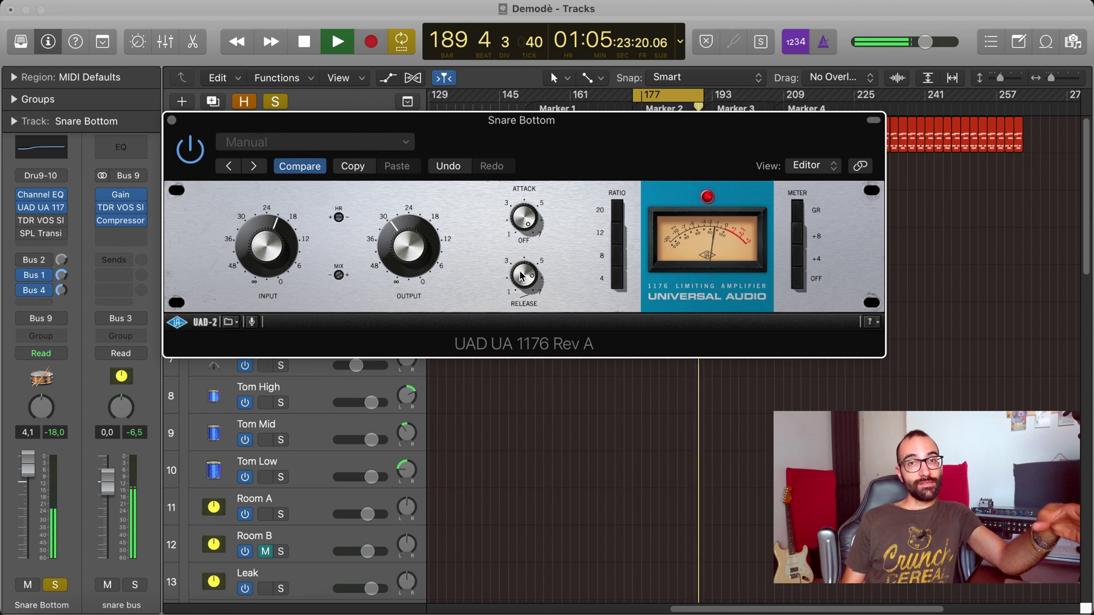
pyautogui.click(299, 166)
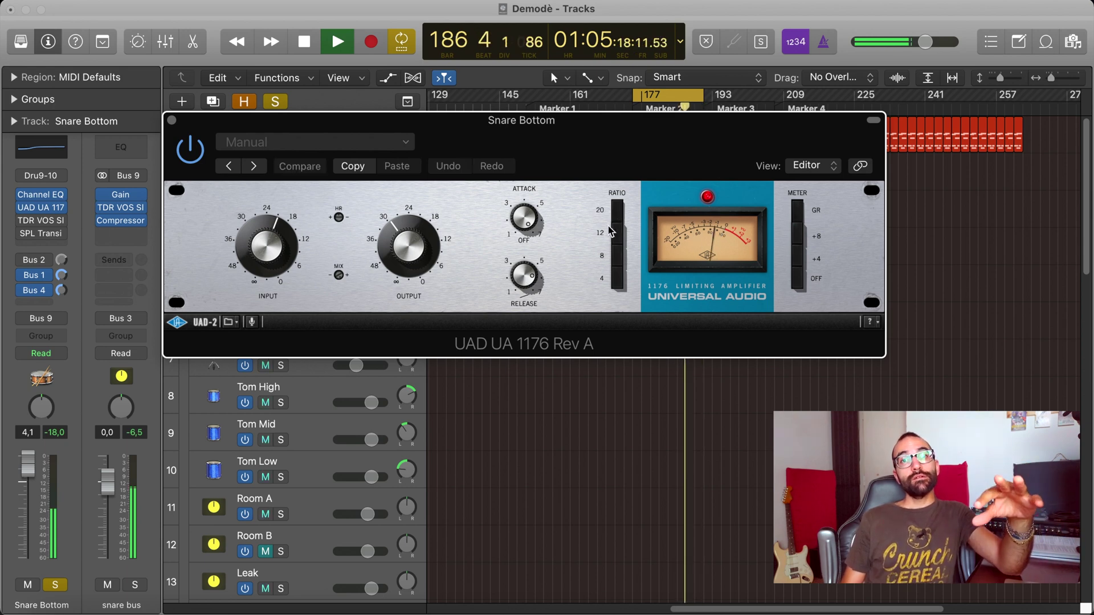
pyautogui.moveTo(534, 221); pyautogui.dragTo(534, 221)
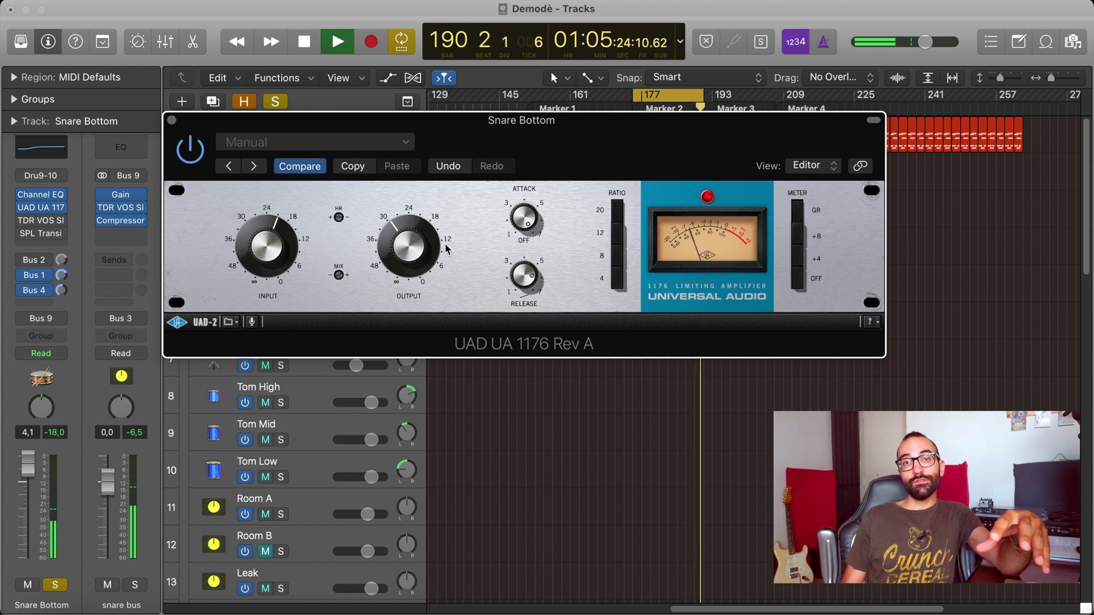
pyautogui.click(190, 151)
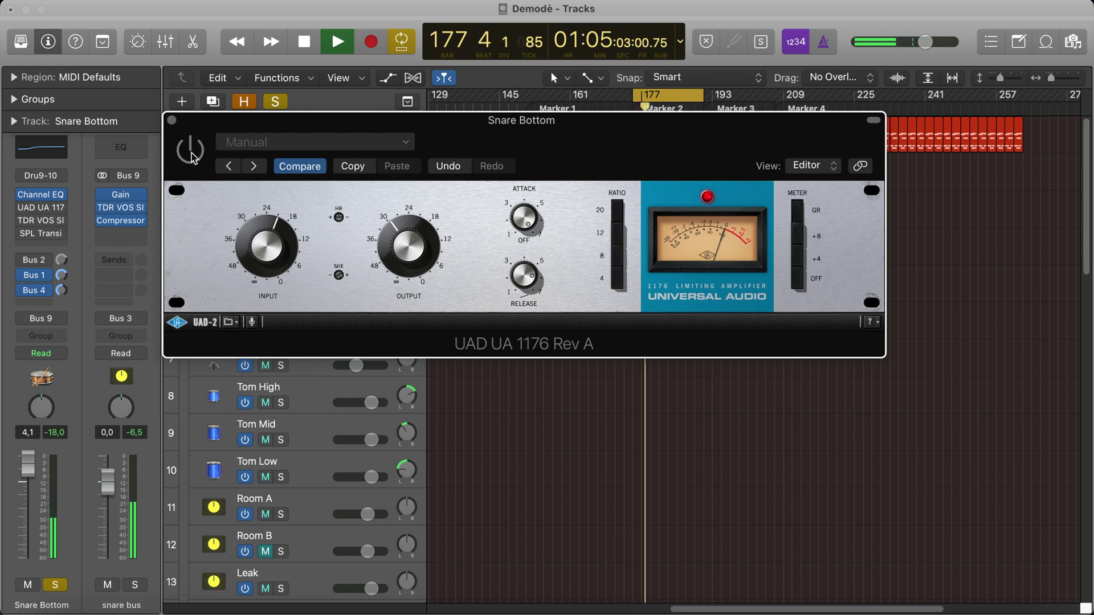
pyautogui.click(191, 151)
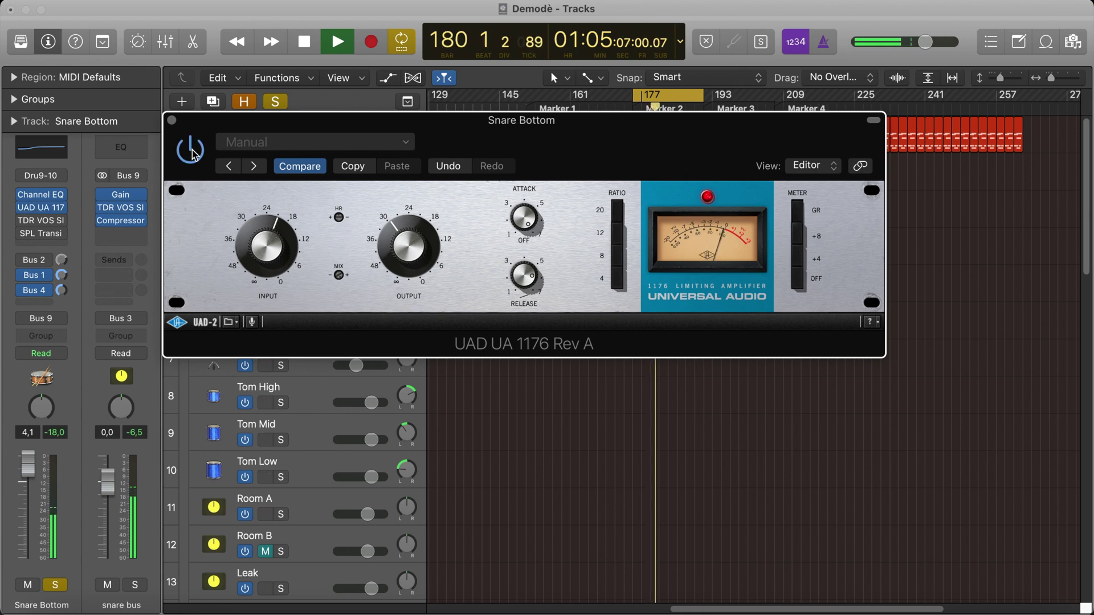
pyautogui.click(172, 121)
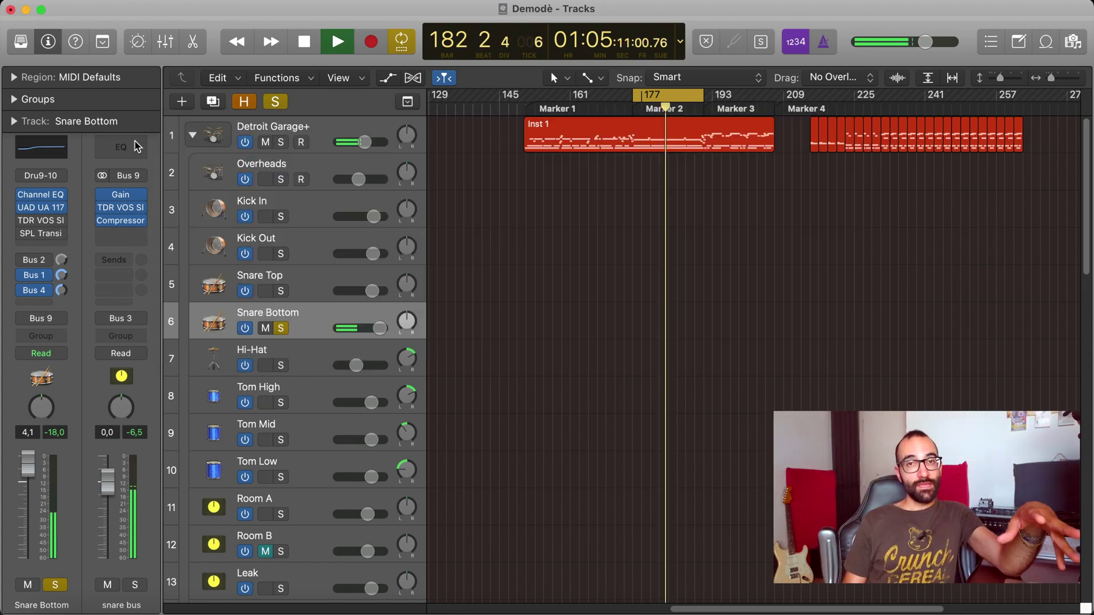
# Open the TDR VOS SlickEQ on Snare Bottom, enable it, and stop playback after closing its window.
pyautogui.click(42, 227)
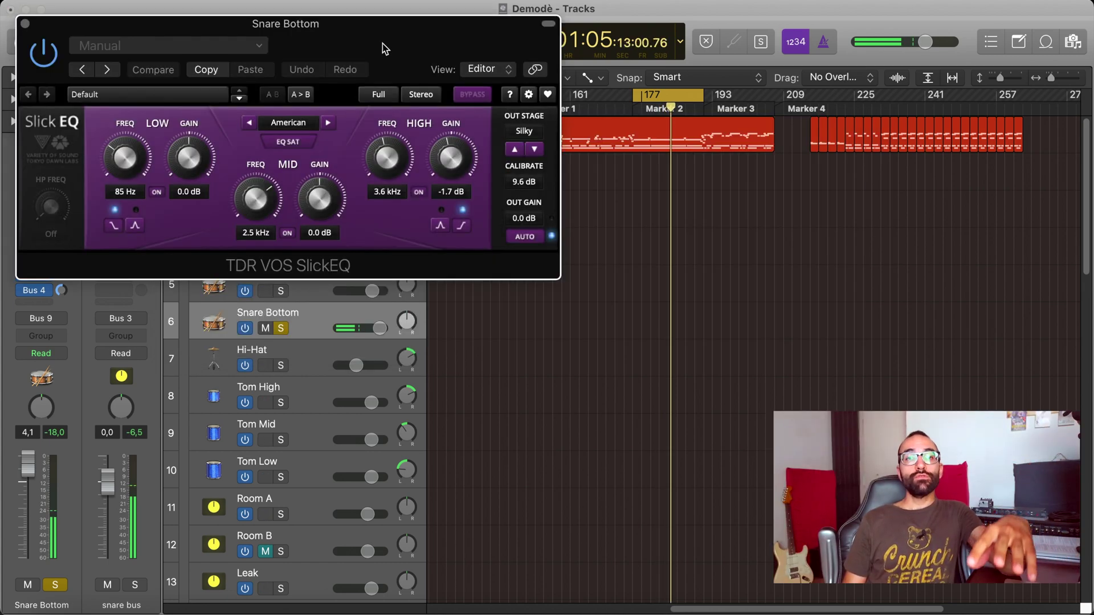
pyautogui.moveTo(383, 43); pyautogui.dragTo(571, 175)
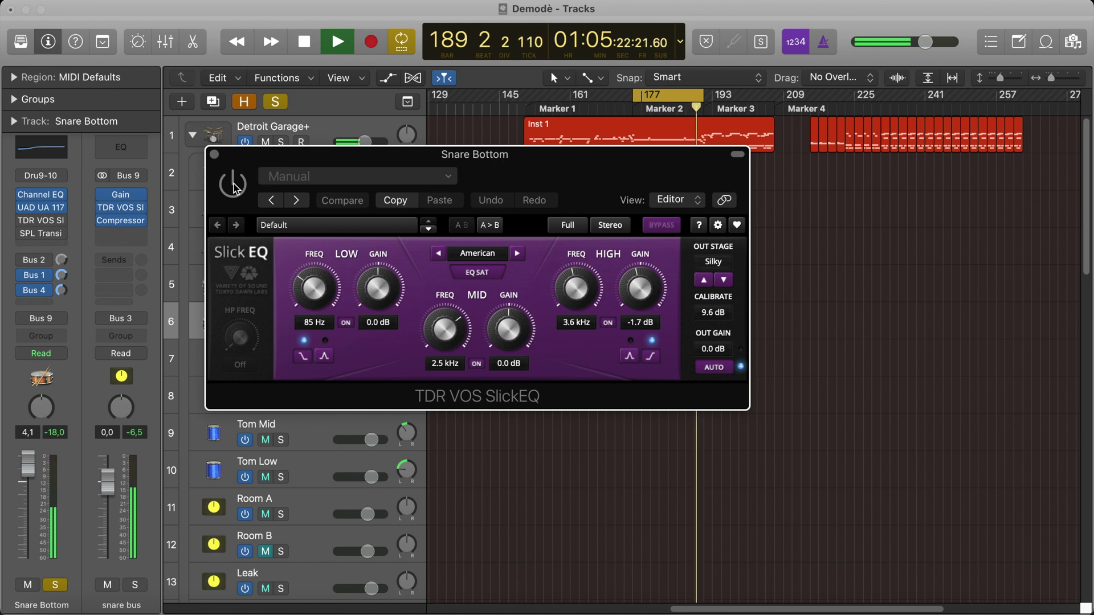
pyautogui.moveTo(498, 155); pyautogui.dragTo(495, 153)
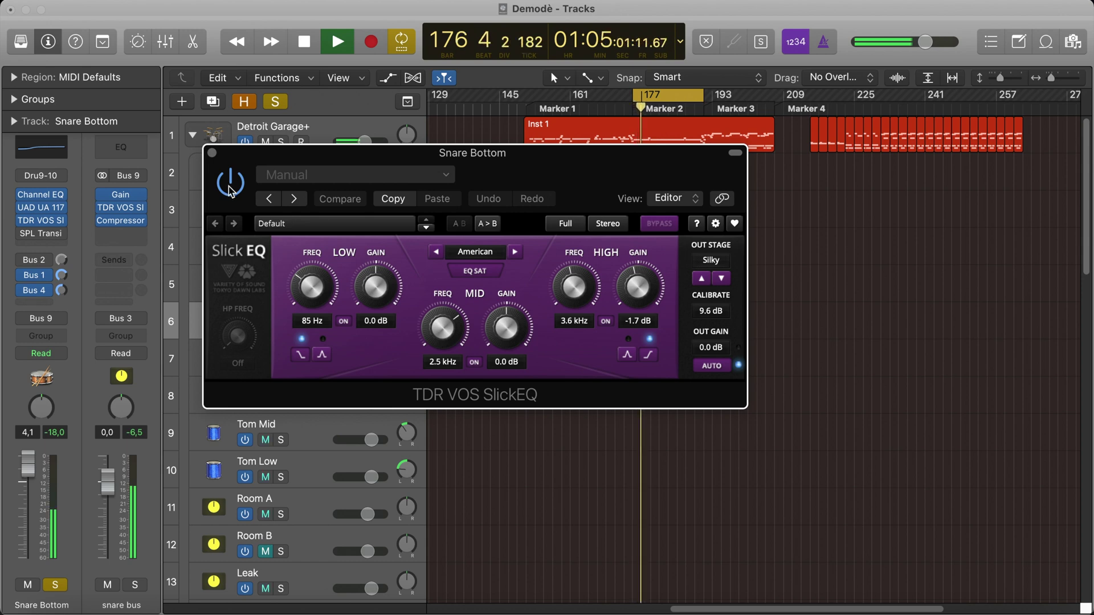
pyautogui.click(211, 153)
pyautogui.press('space')
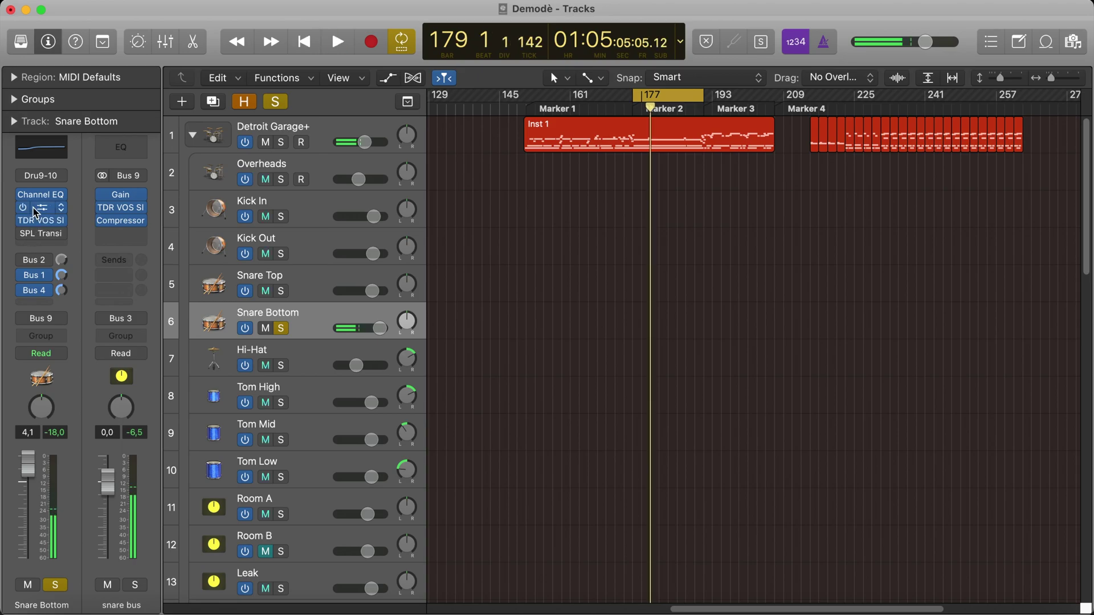
# Play the full drum kit to compare it without and with the Snare Bottom's EQ and compression plug-ins.
pyautogui.press('space')
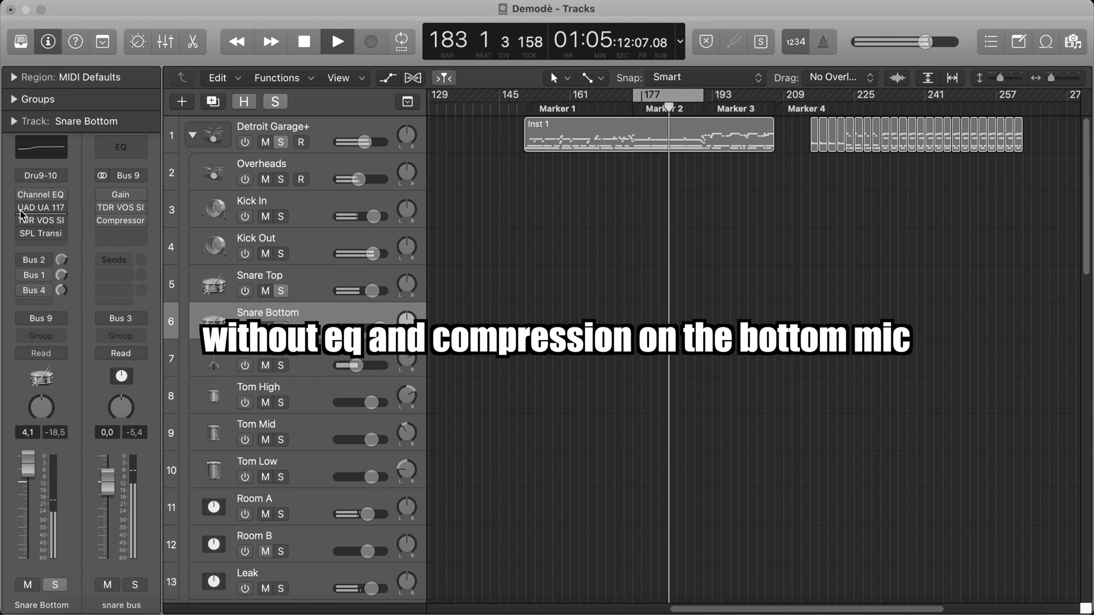
pyautogui.click(23, 207)
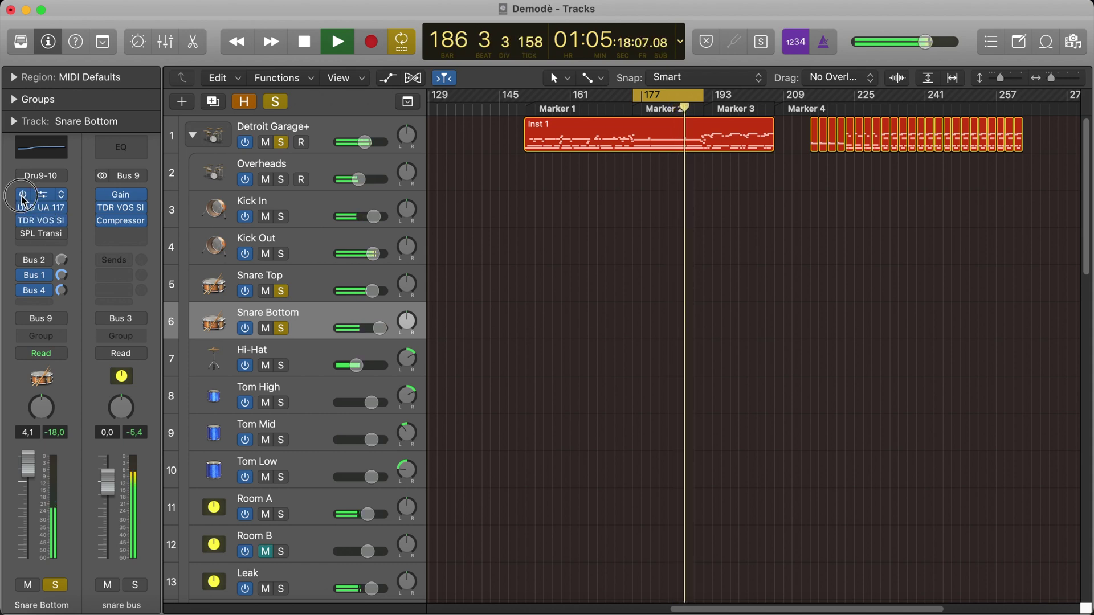
pyautogui.press('space')
# Solo only Snare Bottom and enable its SPL Transient Designer Plus while the loop plays.
pyautogui.click(281, 328)
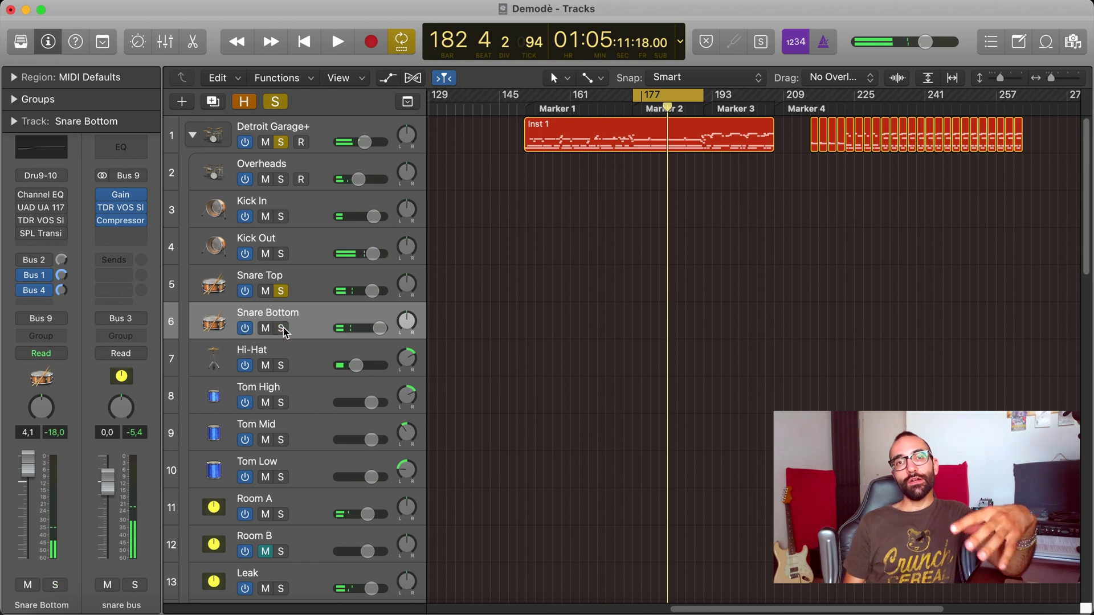
pyautogui.keyDown('alt'); pyautogui.click(281, 328); pyautogui.keyUp('alt')
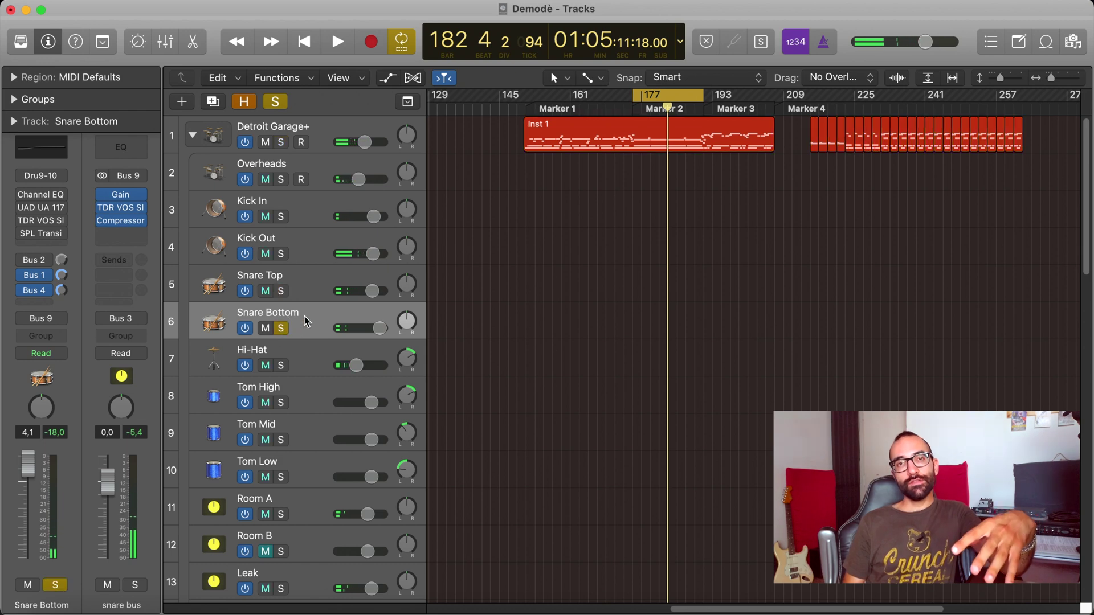
pyautogui.click(30, 235)
pyautogui.press('space')
pyautogui.moveTo(207, 29); pyautogui.dragTo(456, 89)
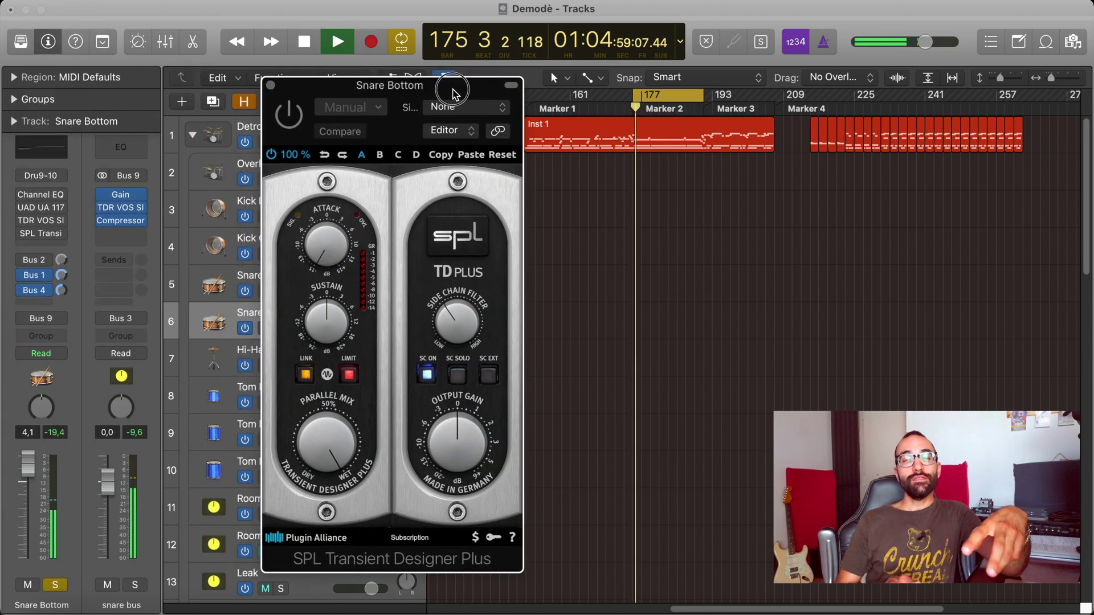
pyautogui.click(293, 113)
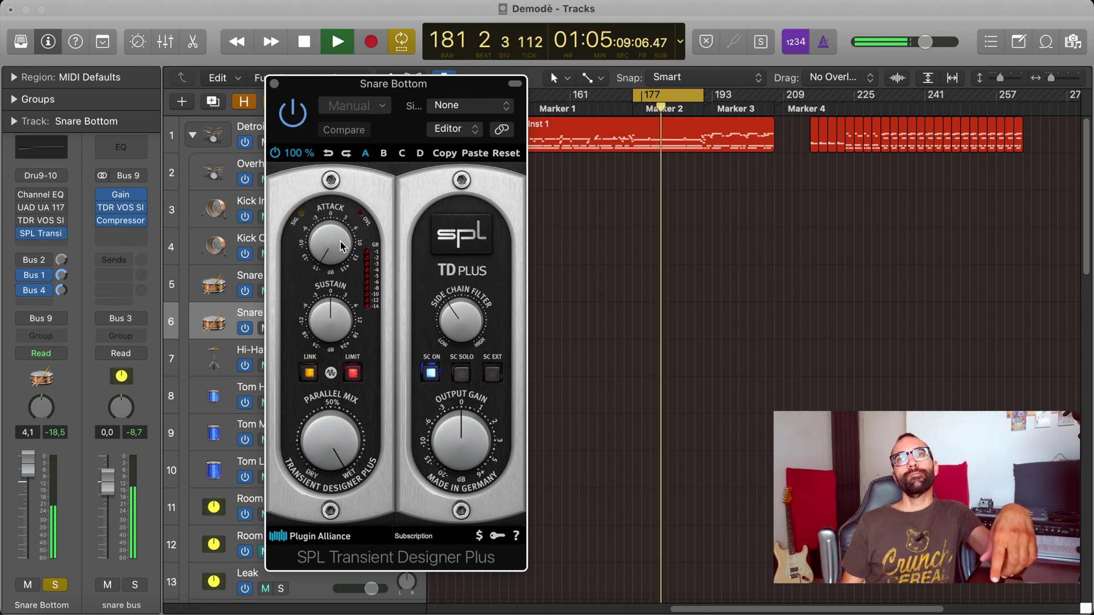
# Check the Transient Designer's attack knob and audition its side-chain filter signal with SC Solo temporarily on.
pyautogui.moveTo(336, 250); pyautogui.dragTo(330, 179)
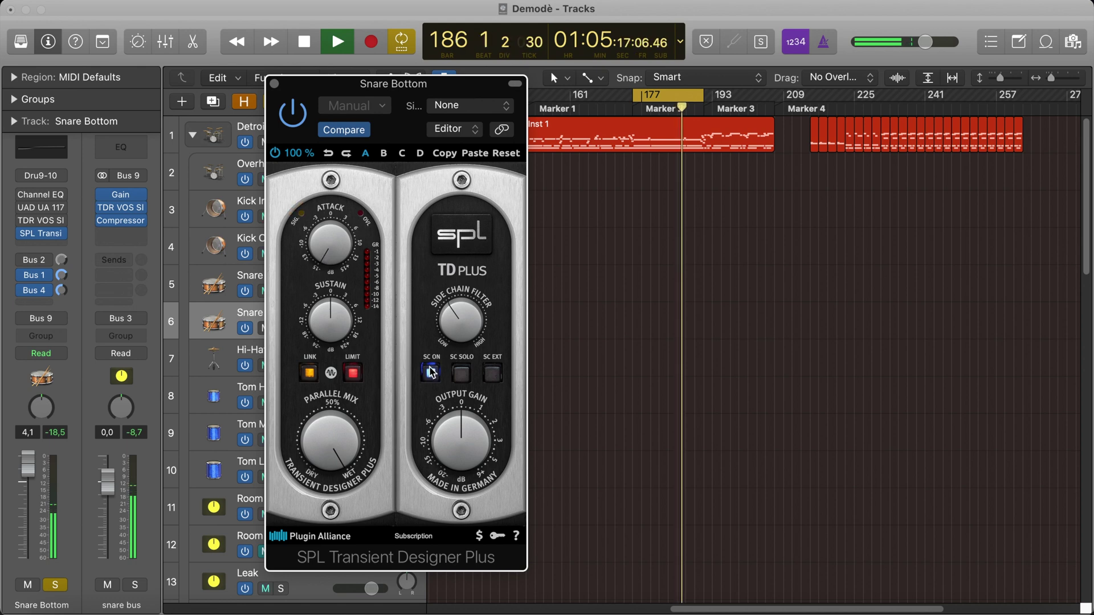
pyautogui.click(461, 375)
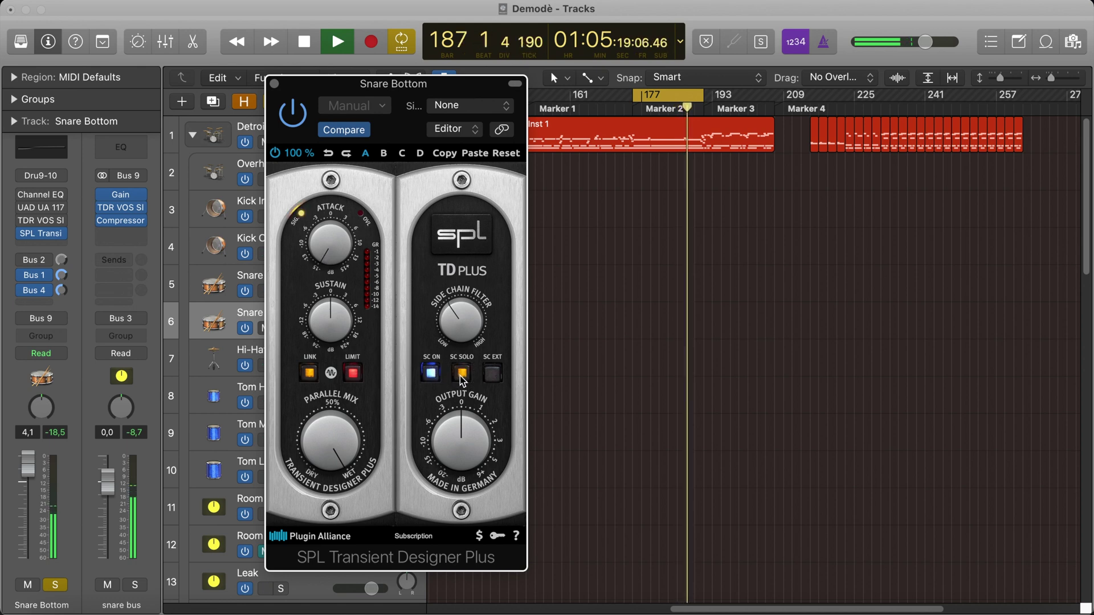
pyautogui.click(466, 322)
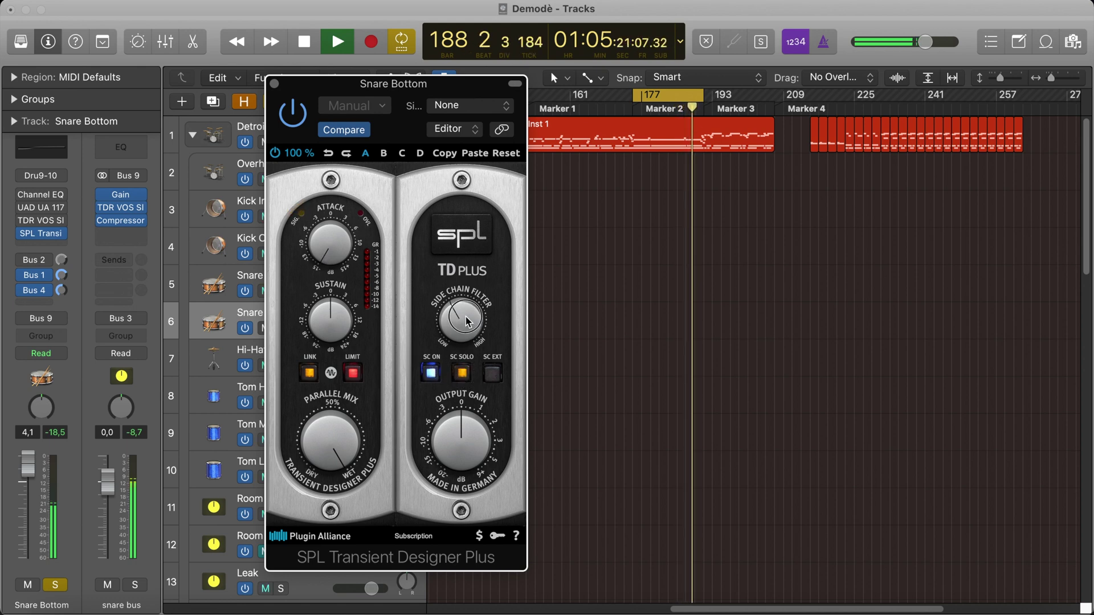
pyautogui.click(465, 377)
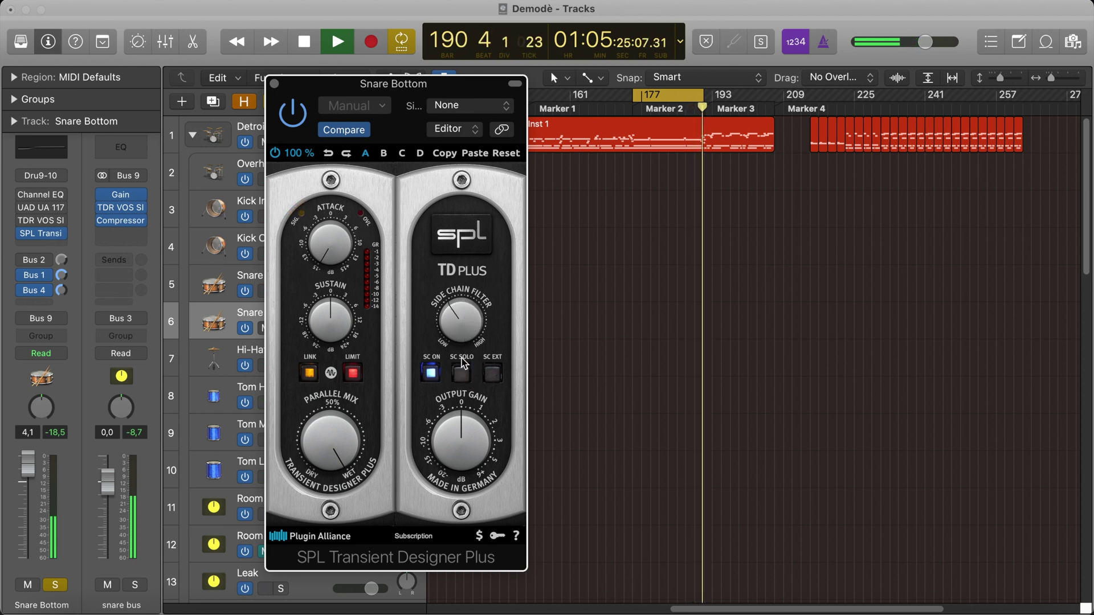
pyautogui.moveTo(411, 107); pyautogui.dragTo(413, 107)
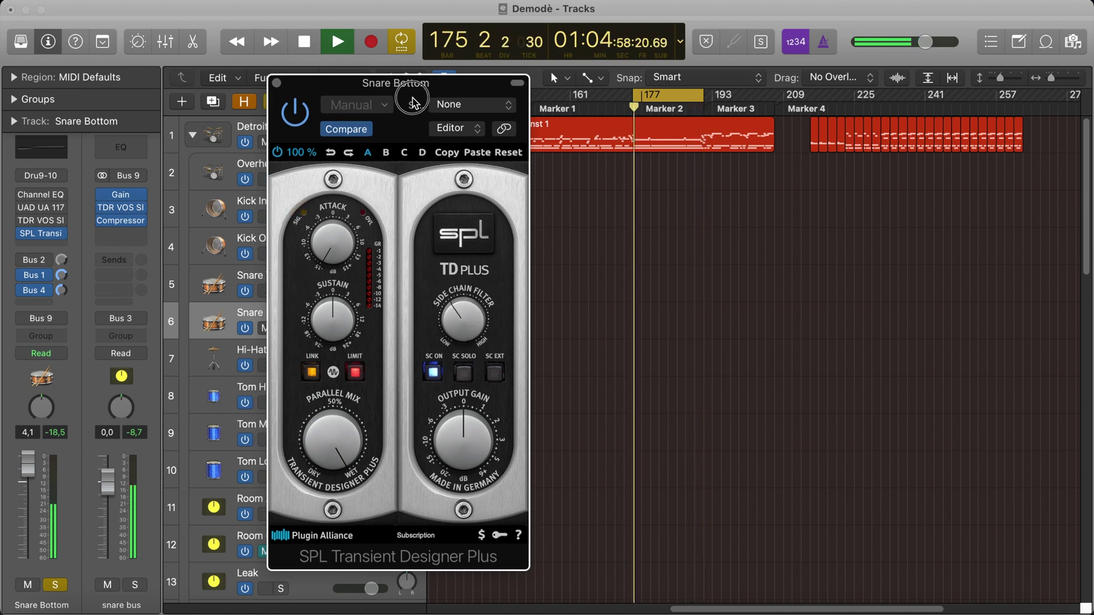
pyautogui.click(277, 84)
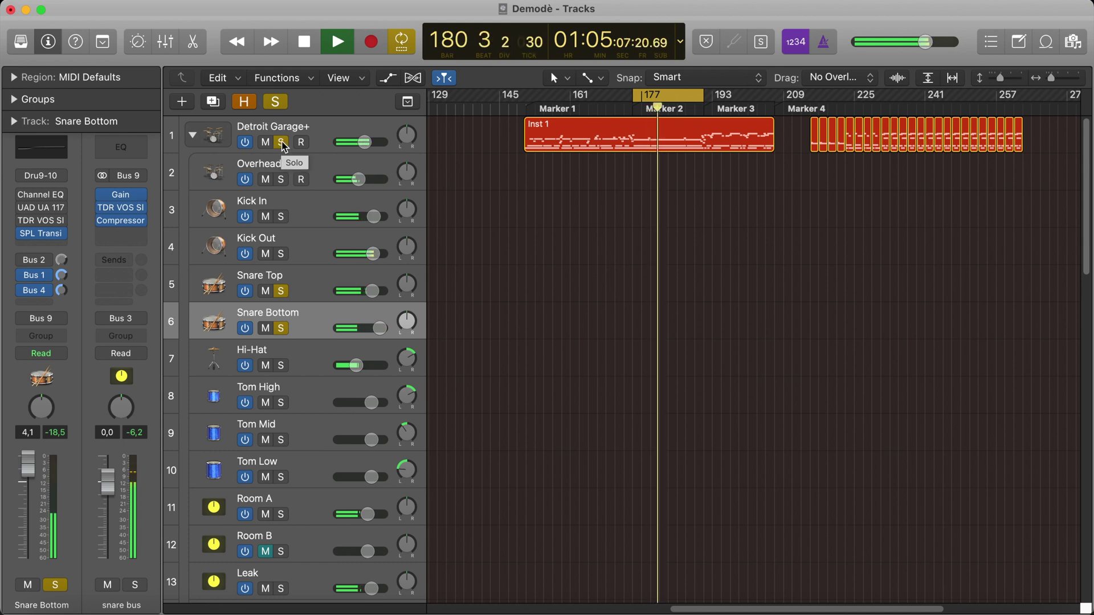
# Compare the full drum kit with the Snare Bottom's Transient Designer bypassed and enabled, leaving it enabled.
pyautogui.click(310, 283)
pyautogui.click(312, 319)
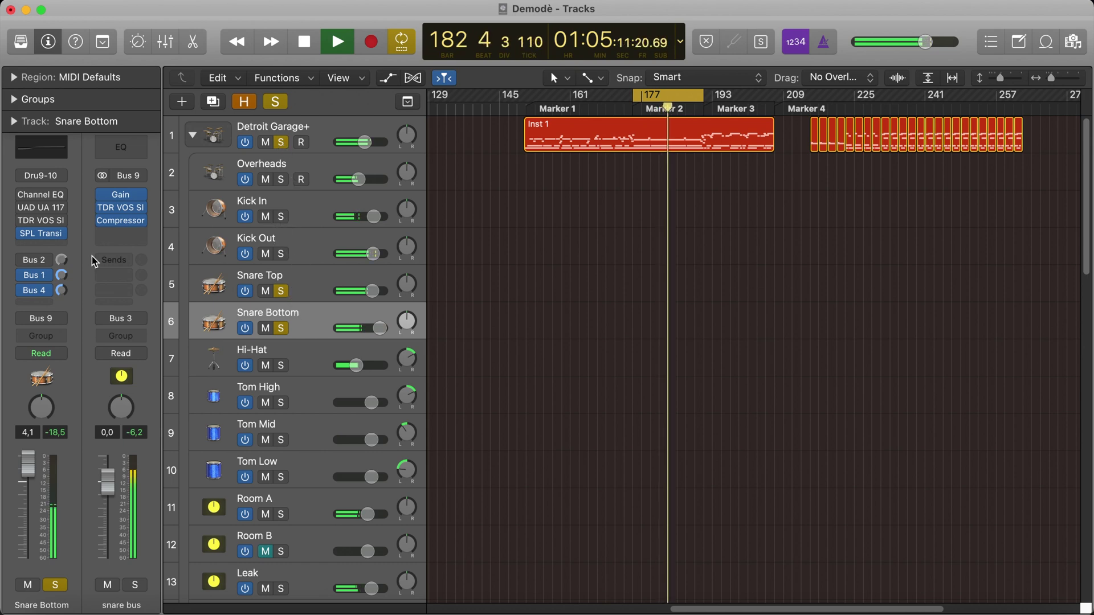
pyautogui.click(23, 234)
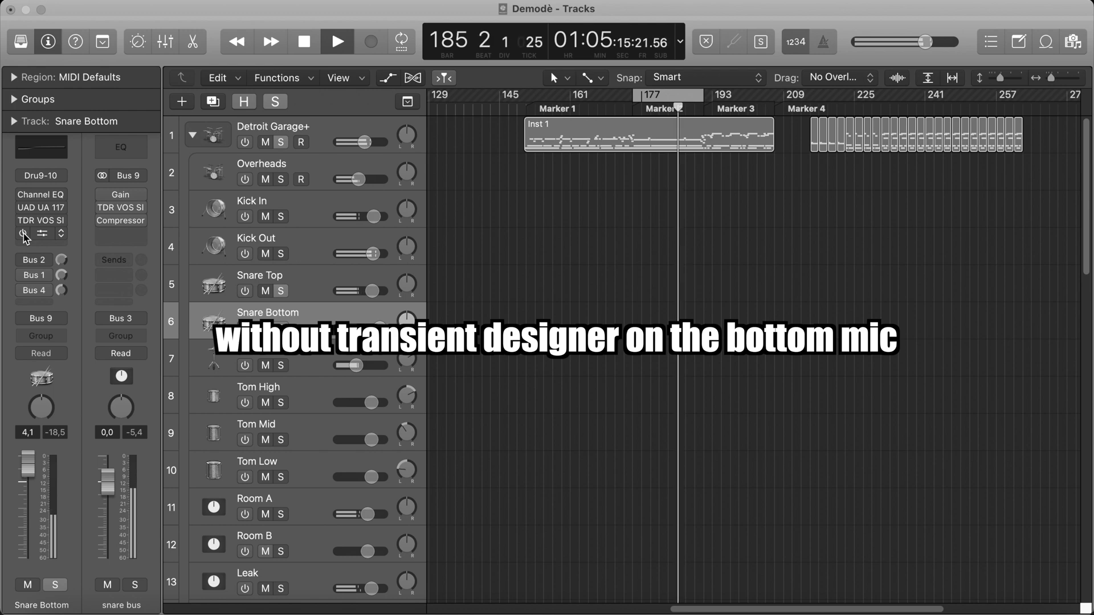
pyautogui.click(41, 234)
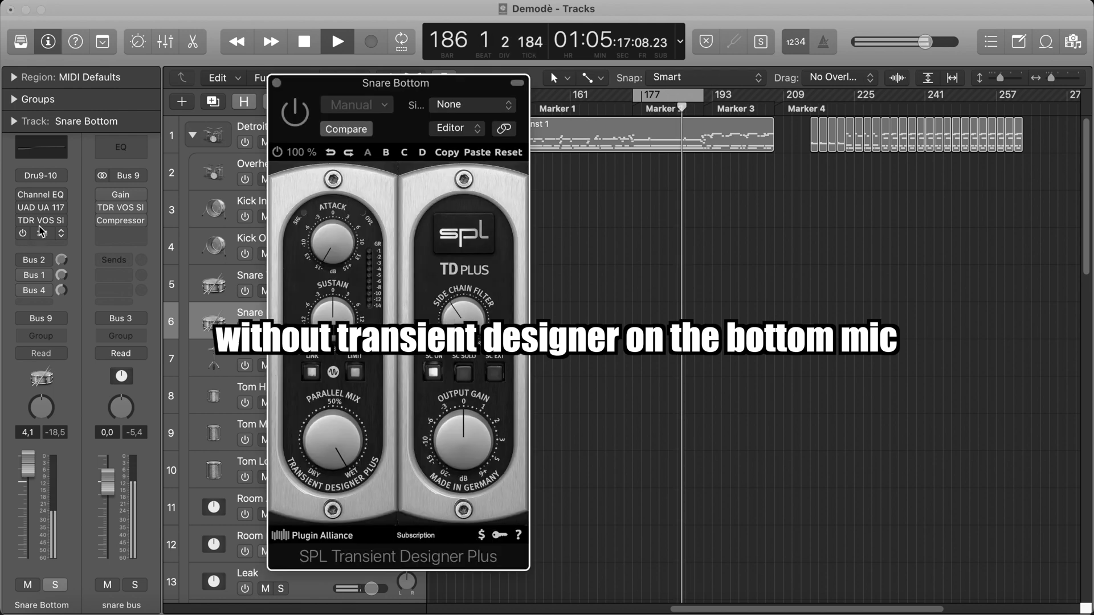
pyautogui.click(292, 114)
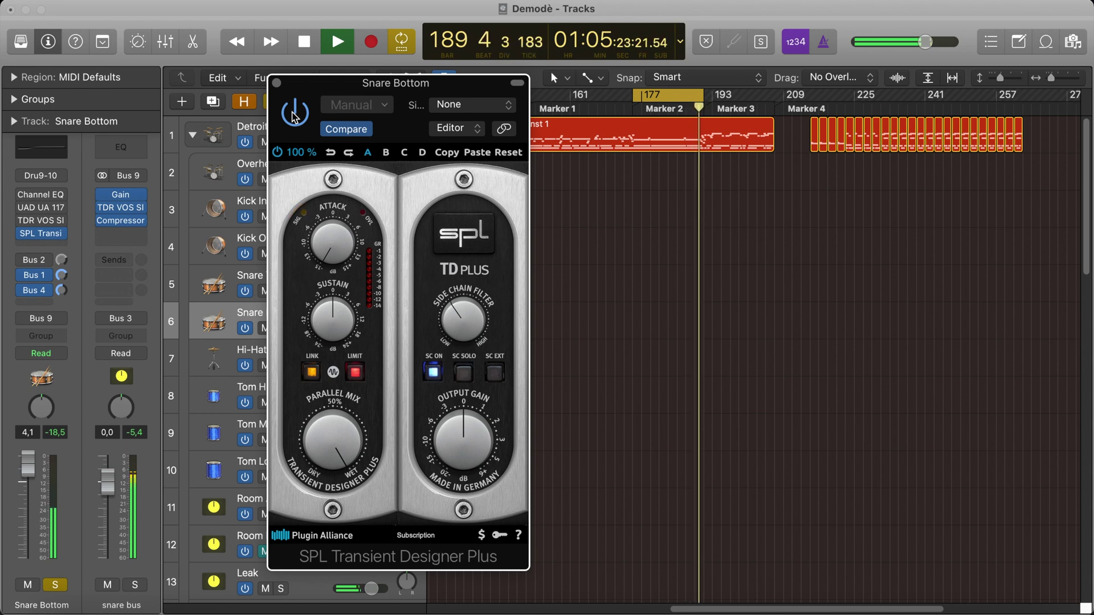
pyautogui.click(294, 114)
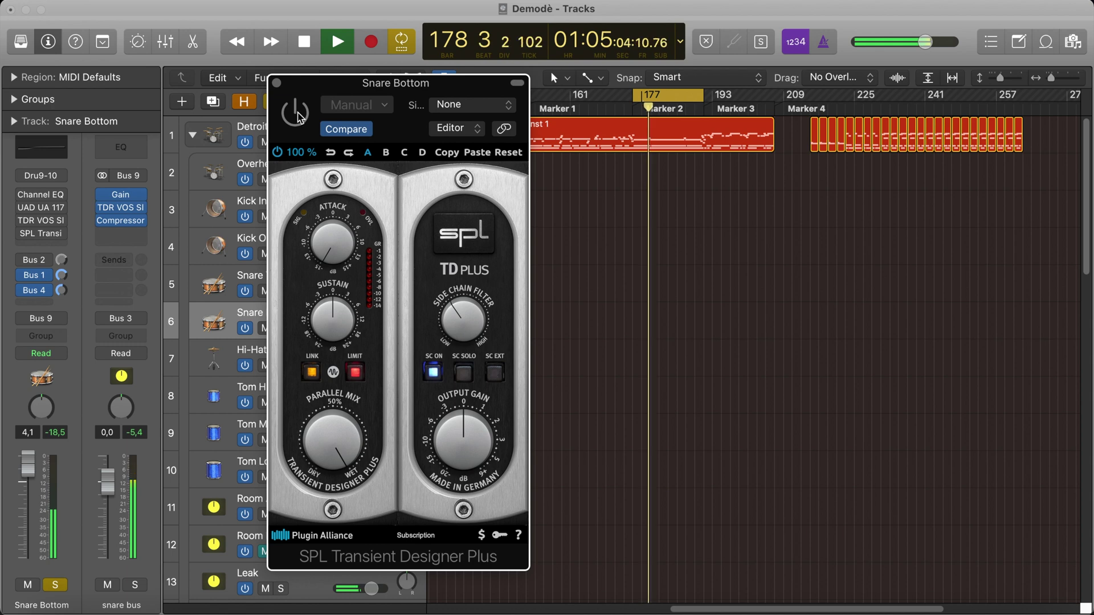
pyautogui.click(298, 116)
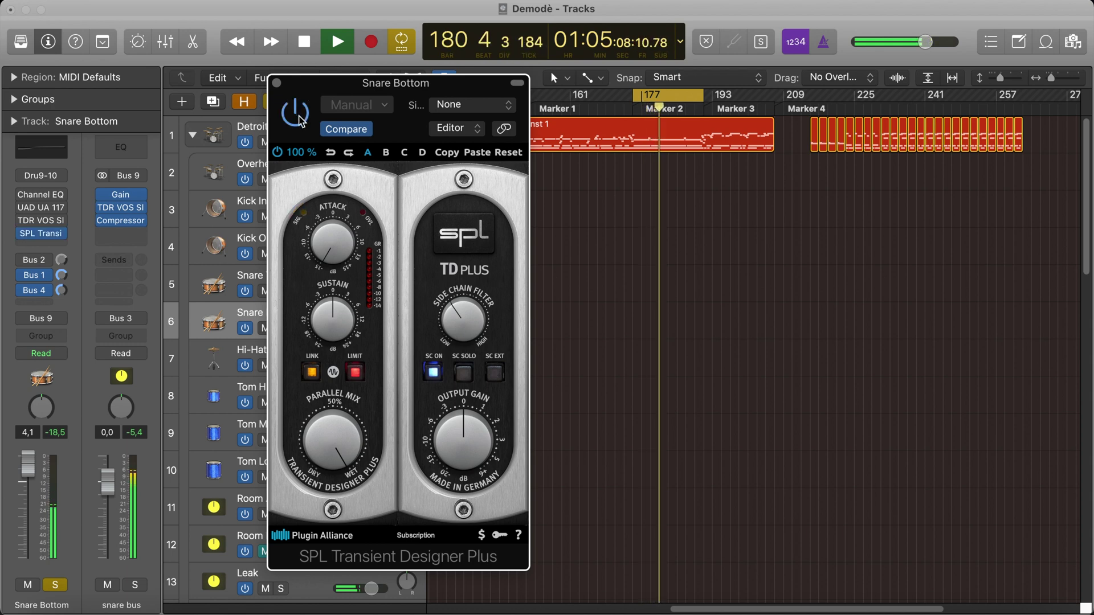
# Close the Transient Designer, unmute the pr drums bus and open its SilverVerb reverb while the snares play.
pyautogui.click(278, 84)
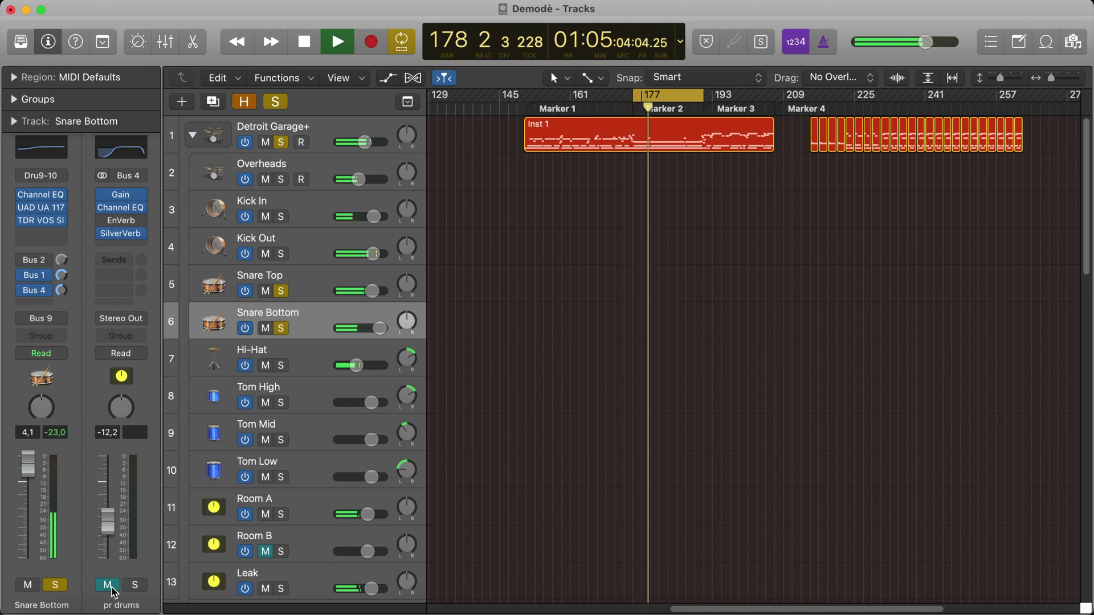
pyautogui.click(111, 589)
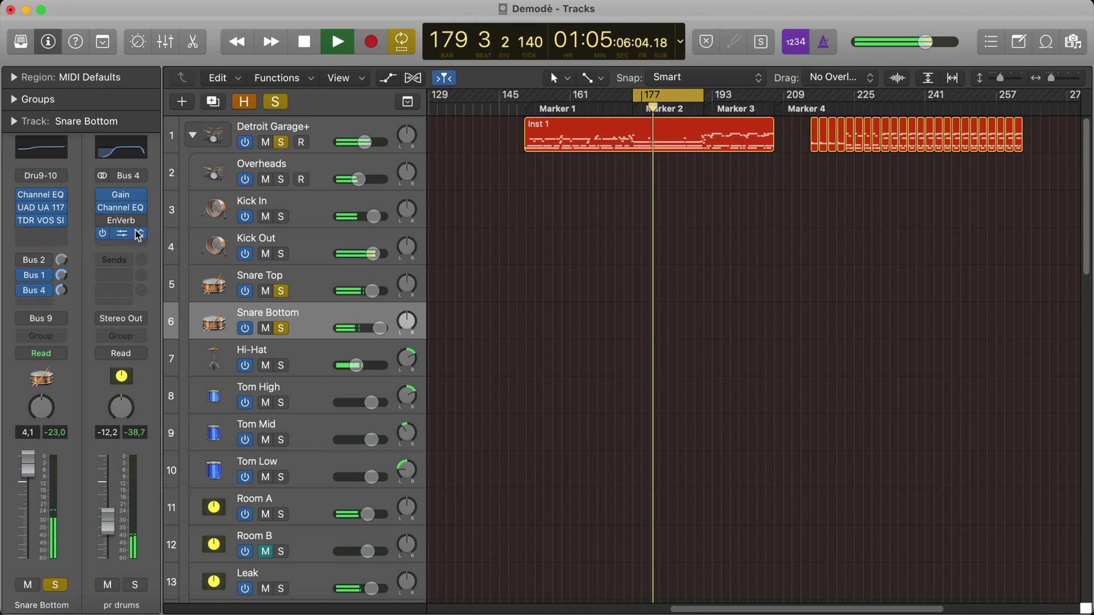
pyautogui.click(120, 233)
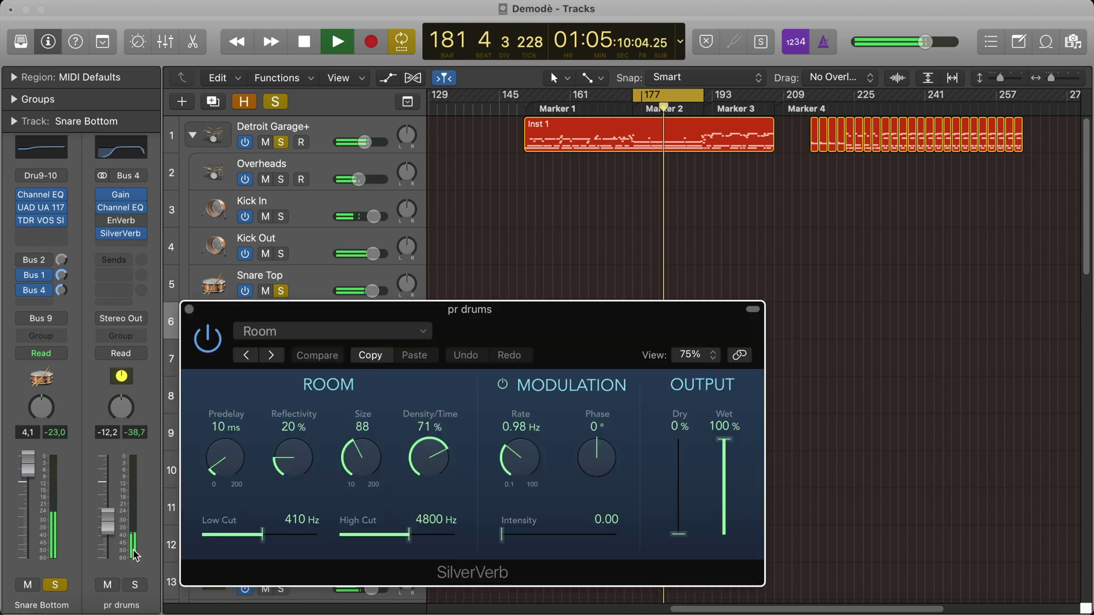
# Compare the soloed snares without and with the pr drums reverb, and arrange its Channel EQ and SilverVerb windows for viewing together.
pyautogui.click(113, 586)
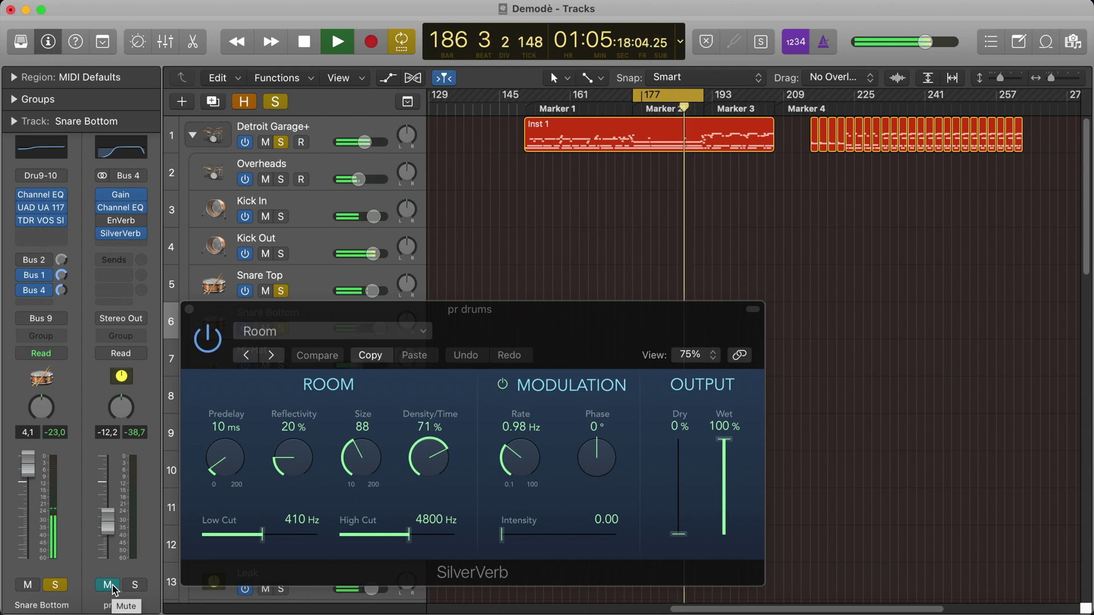
pyautogui.click(113, 586)
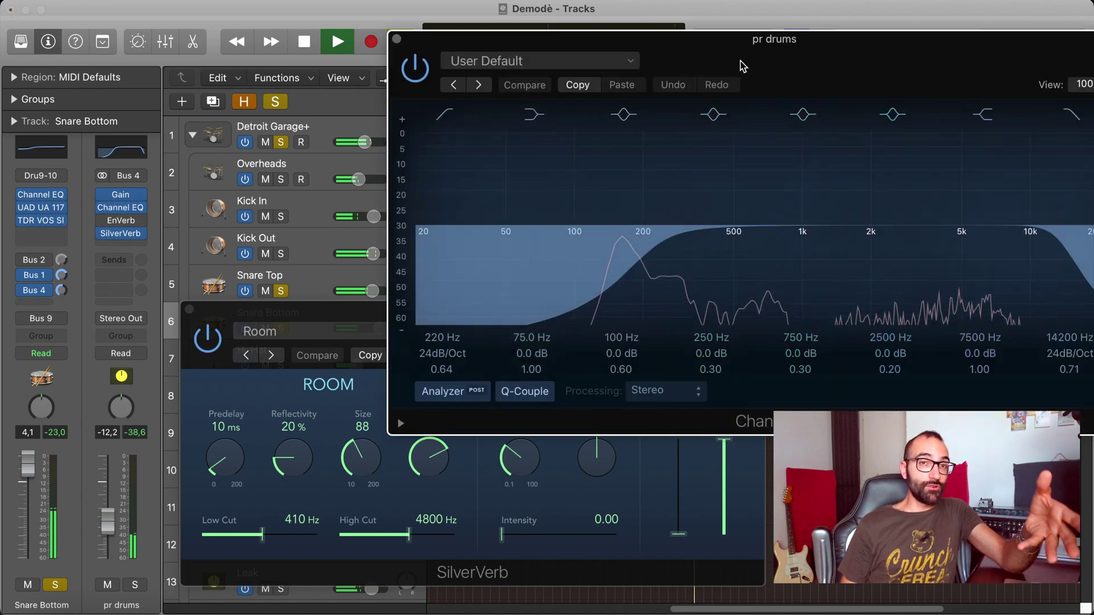
pyautogui.moveTo(744, 54); pyautogui.dragTo(727, 57)
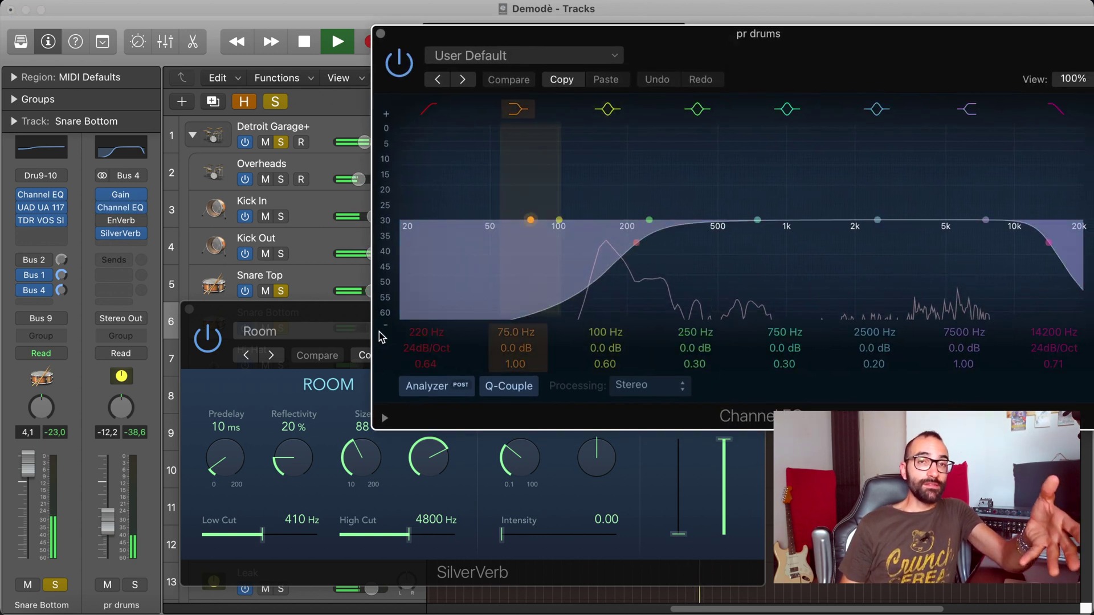
pyautogui.moveTo(359, 315); pyautogui.dragTo(356, 324)
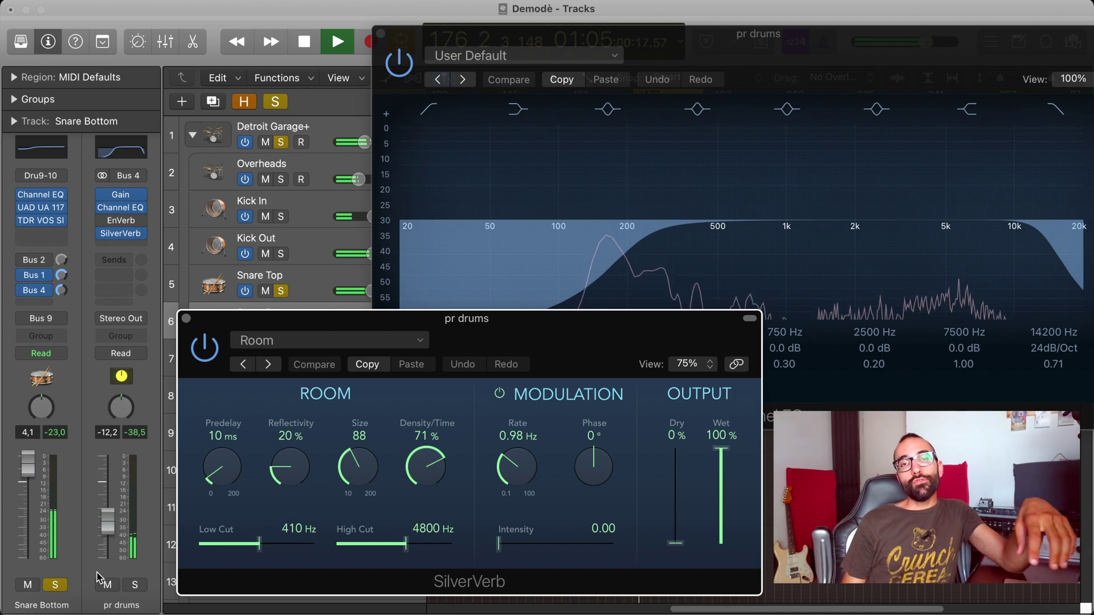
# Audition the snares twice more with pr drums muted and unmuted, leave the bus active and stop playback.
pyautogui.click(109, 586)
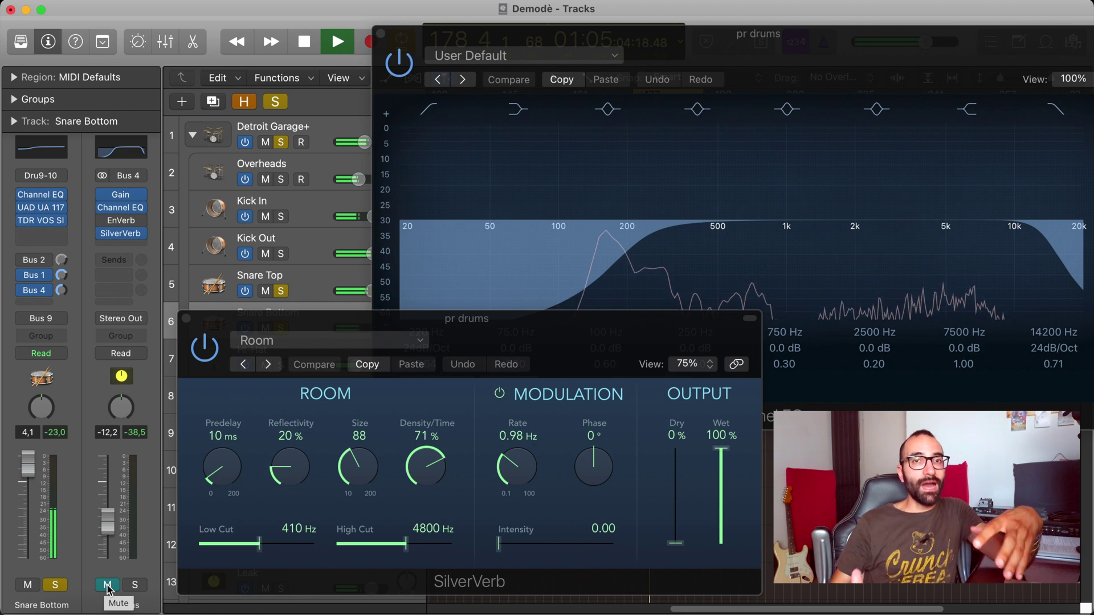
pyautogui.click(108, 585)
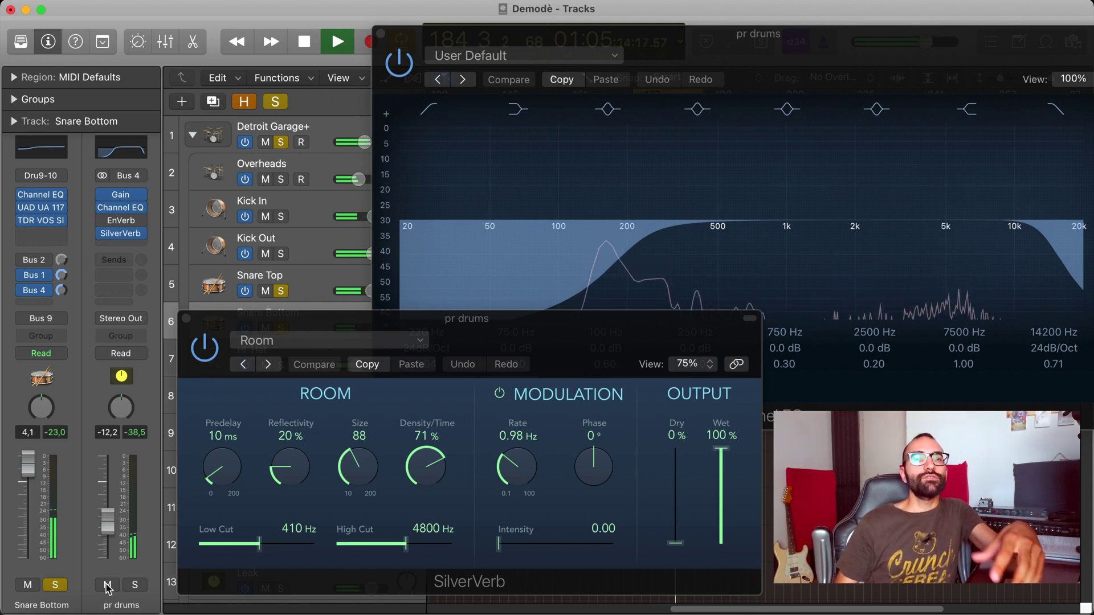
pyautogui.click(107, 586)
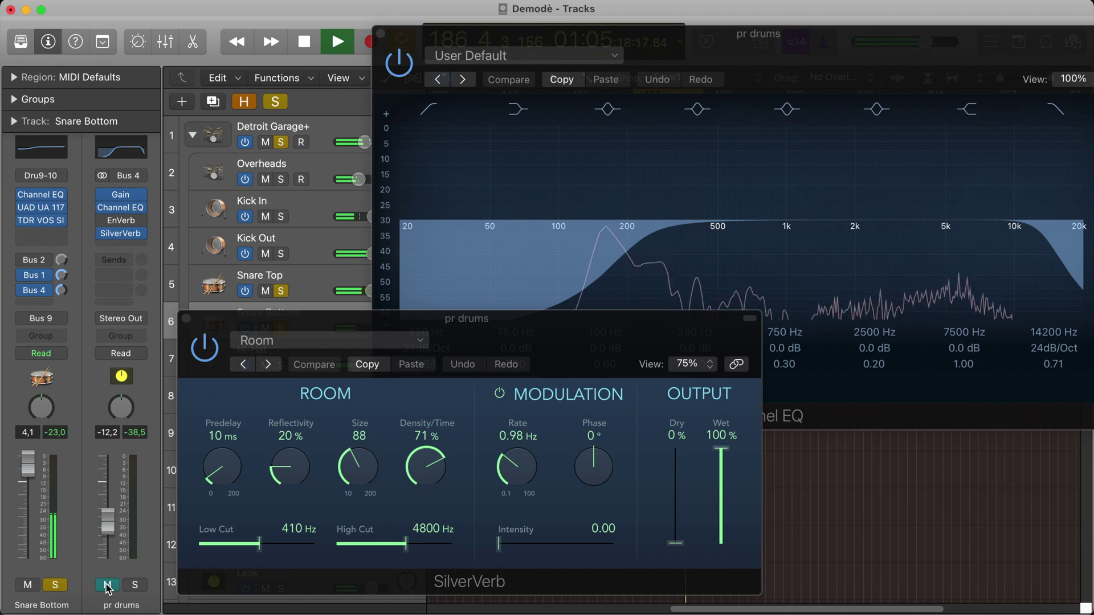
pyautogui.click(107, 585)
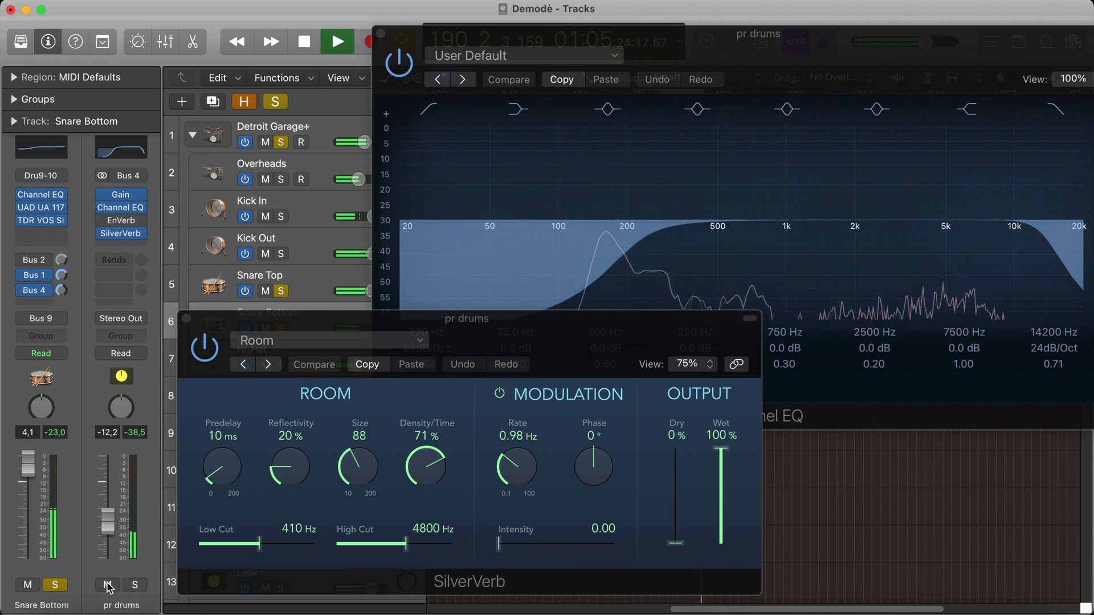
pyautogui.press('space')
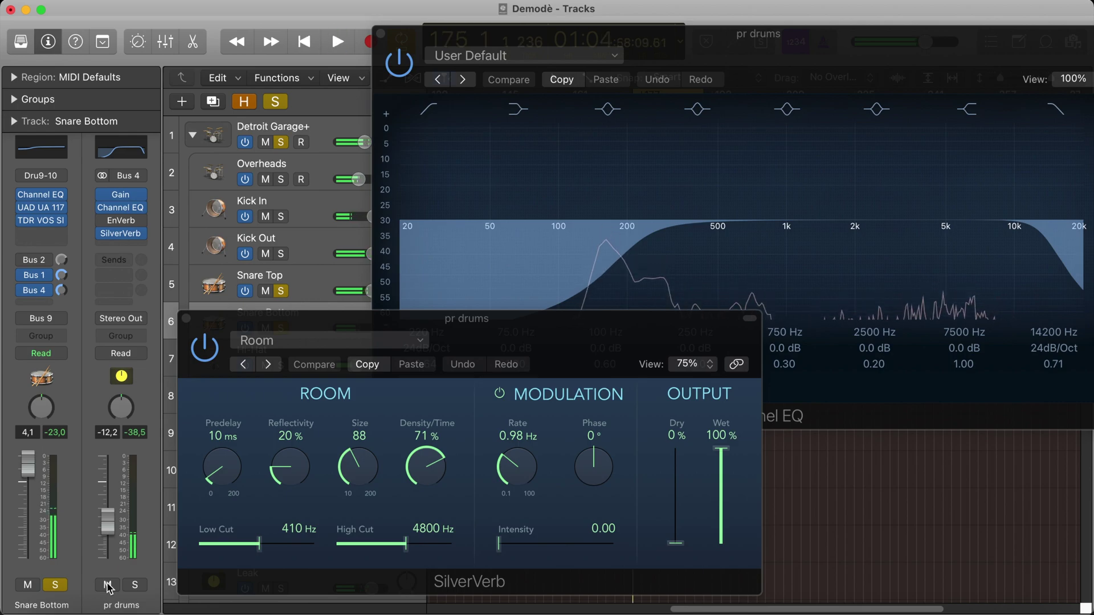